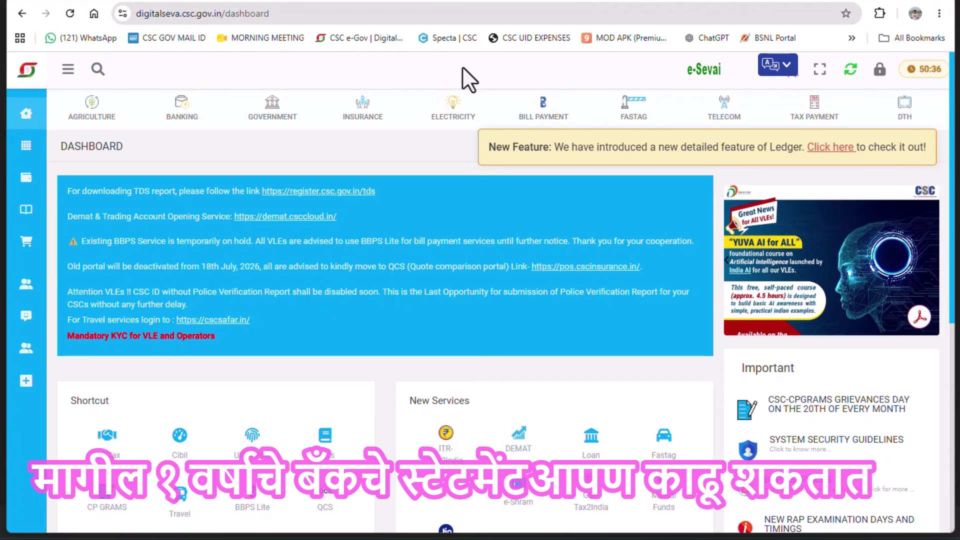
Search the portal for 'agg' and open the Financial Statement - Account Aggregator service
{"action": "left_click", "coordinate": [98, 70]}
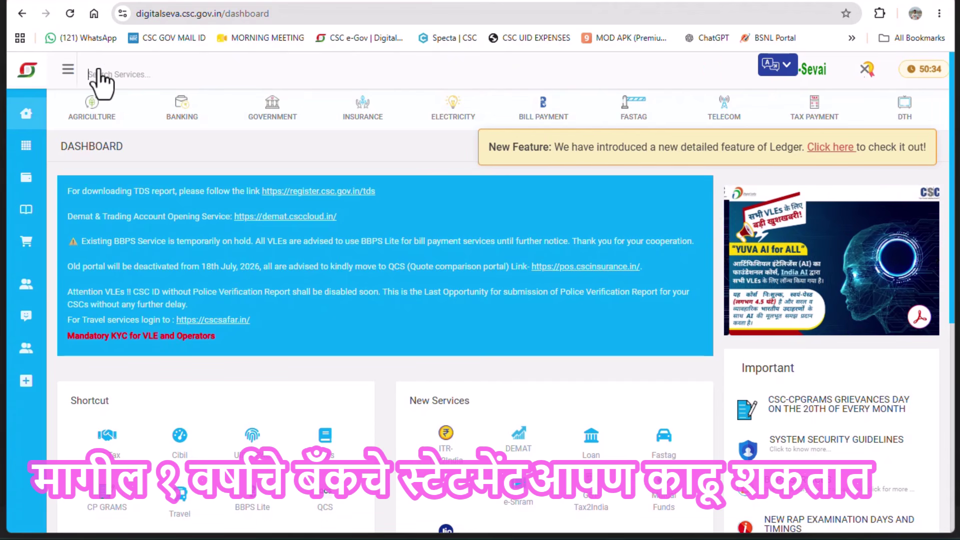
{"action": "type", "text": "a"}
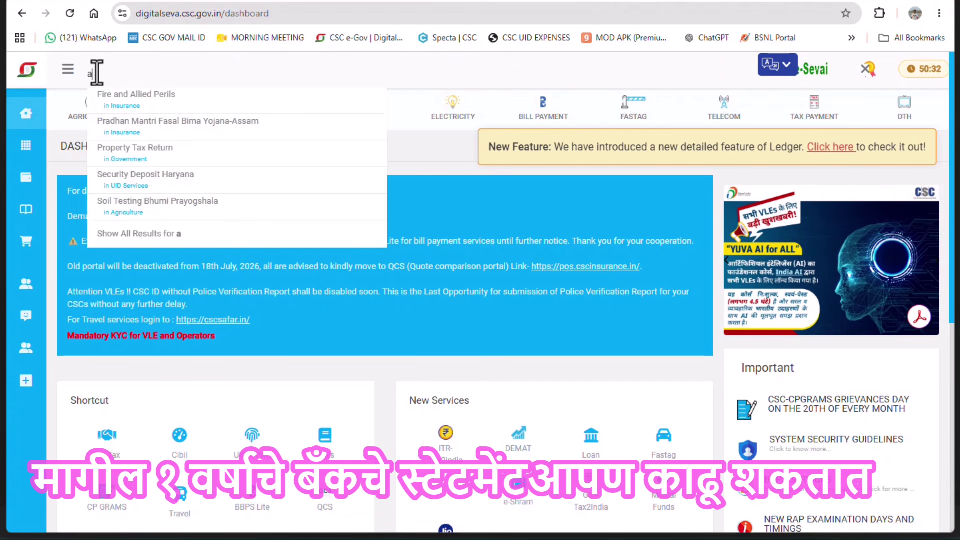
{"action": "type", "text": "gg"}
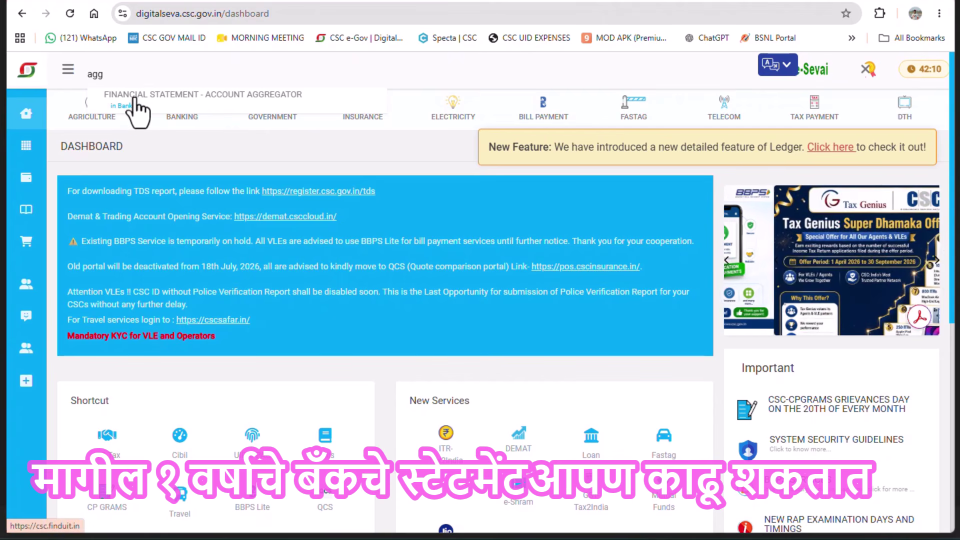
{"action": "left_click", "coordinate": [134, 99]}
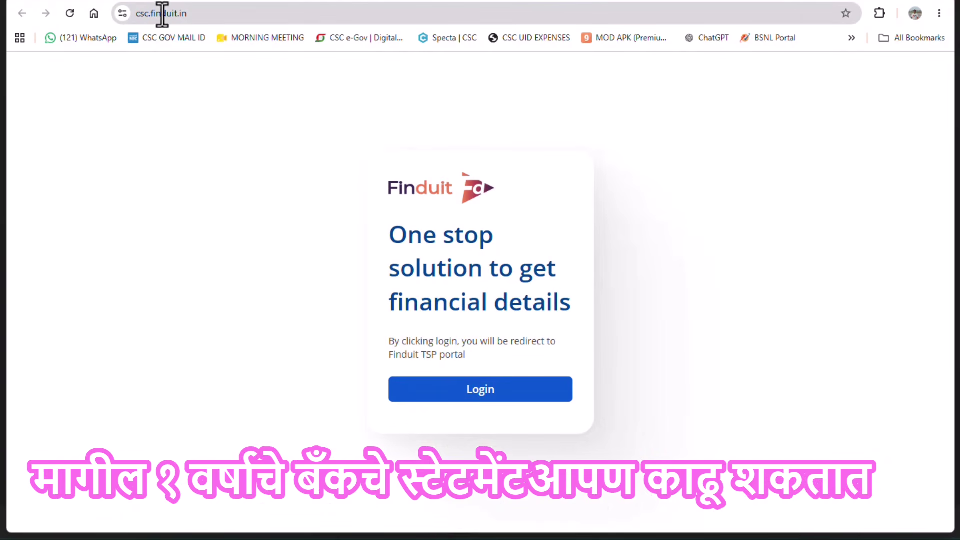
Log in to Finduit with the CSC ID and check the dashboard's date range filter
{"action": "left_click", "coordinate": [477, 391]}
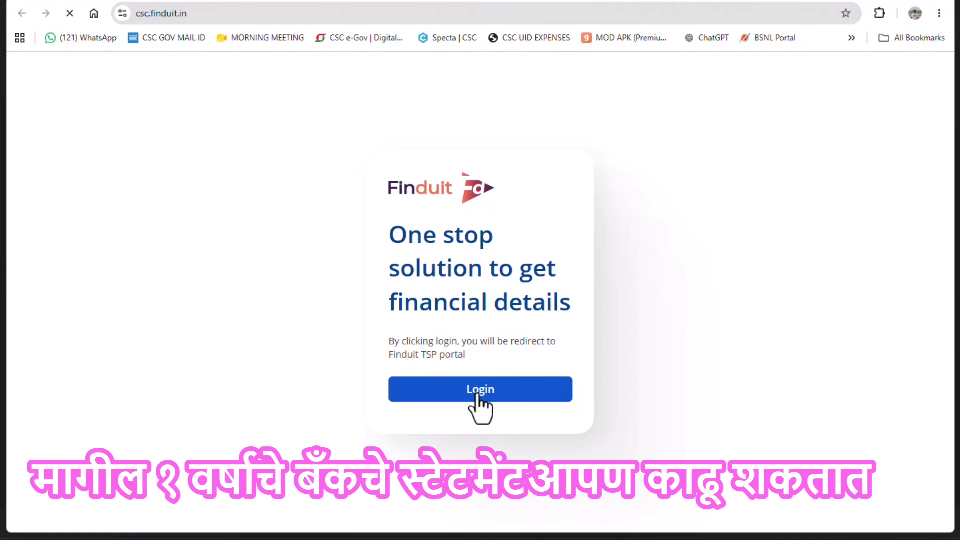
{"action": "left_click", "coordinate": [621, 247]}
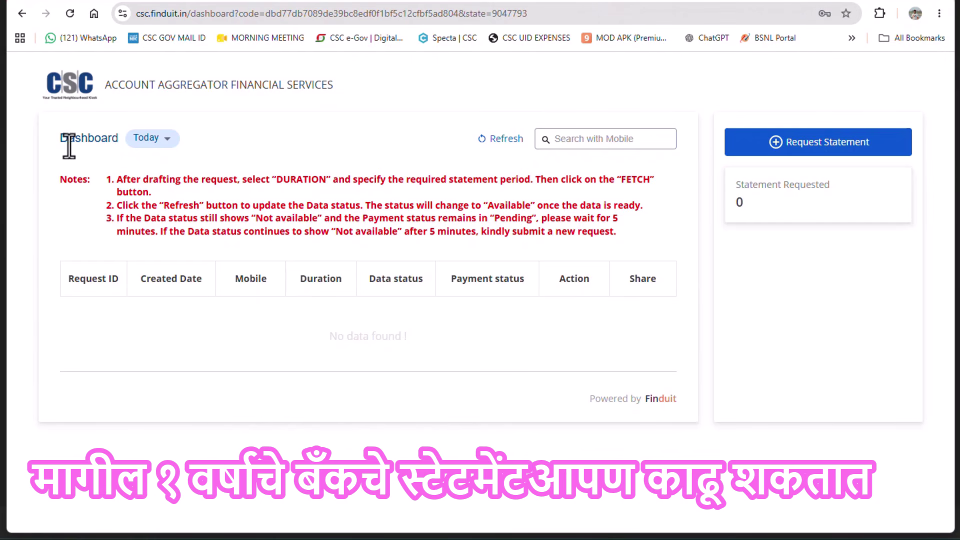
{"action": "left_click", "coordinate": [166, 139]}
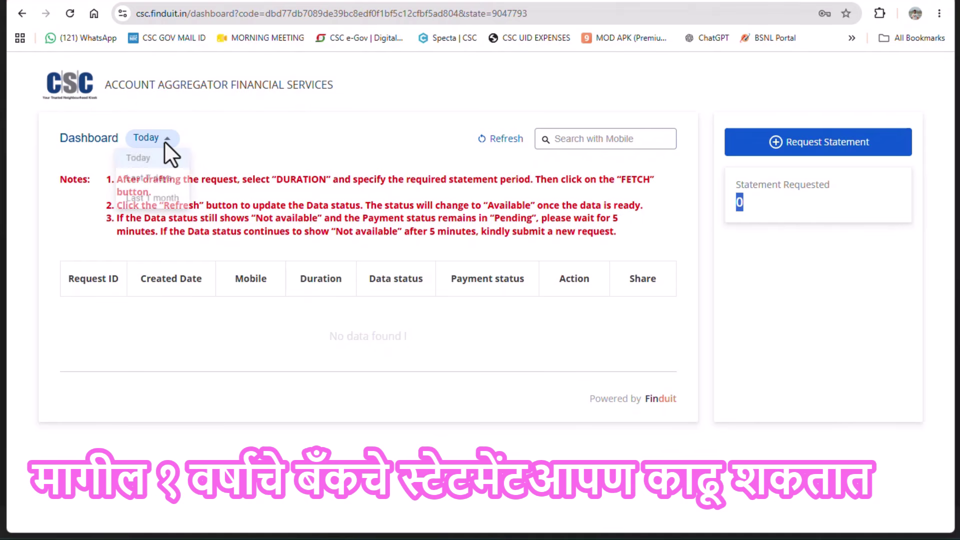
{"action": "left_click", "coordinate": [165, 142]}
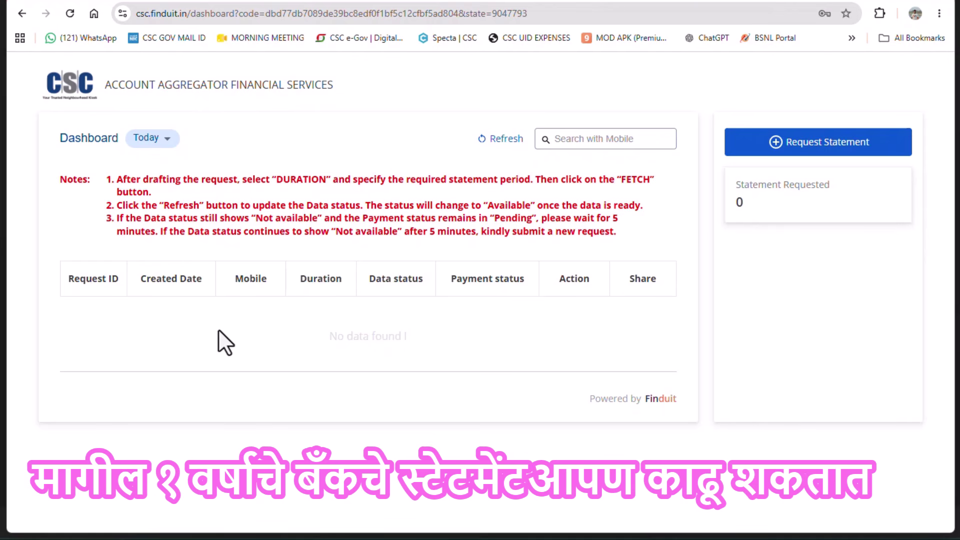
Start a new statement request with the customer's mobile number, PAN and Bank Statement report type
{"action": "left_click", "coordinate": [789, 145]}
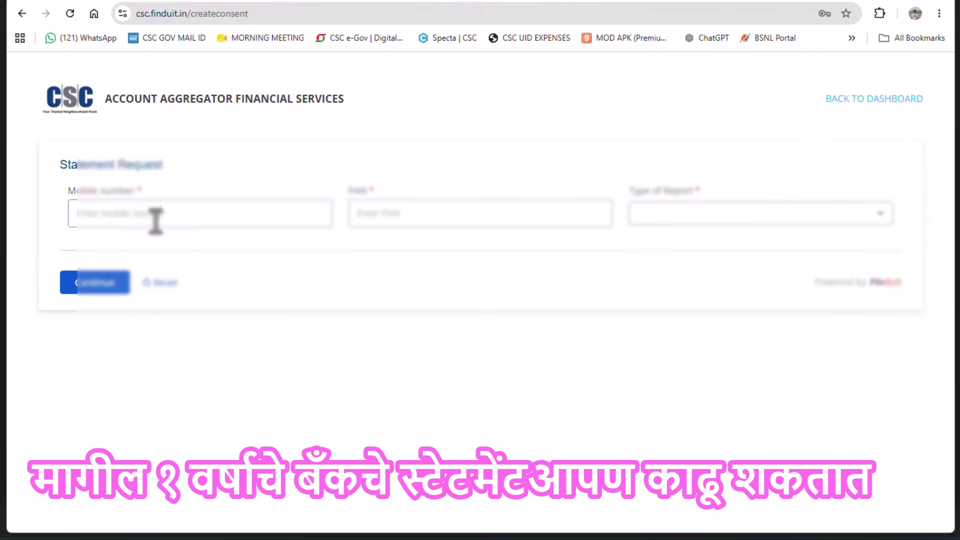
{"action": "left_click", "coordinate": [155, 219]}
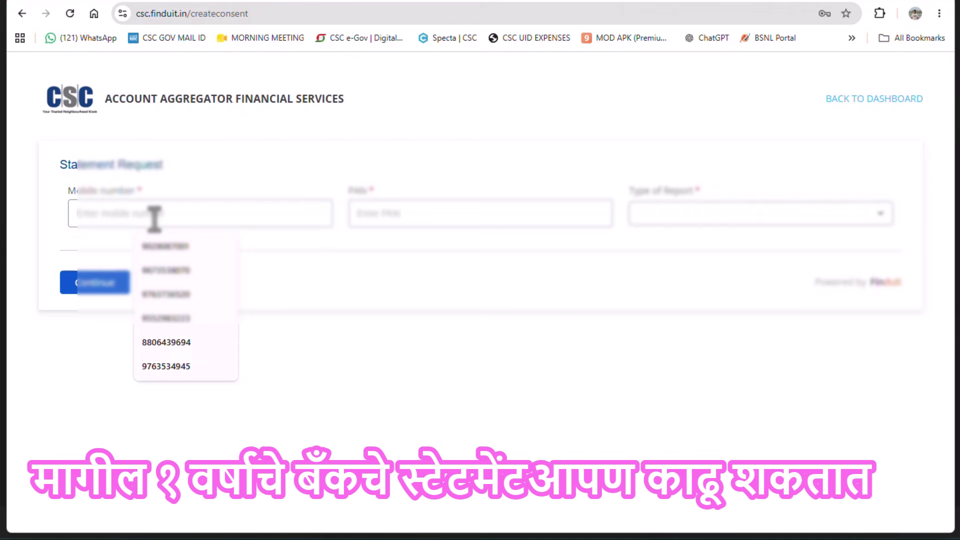
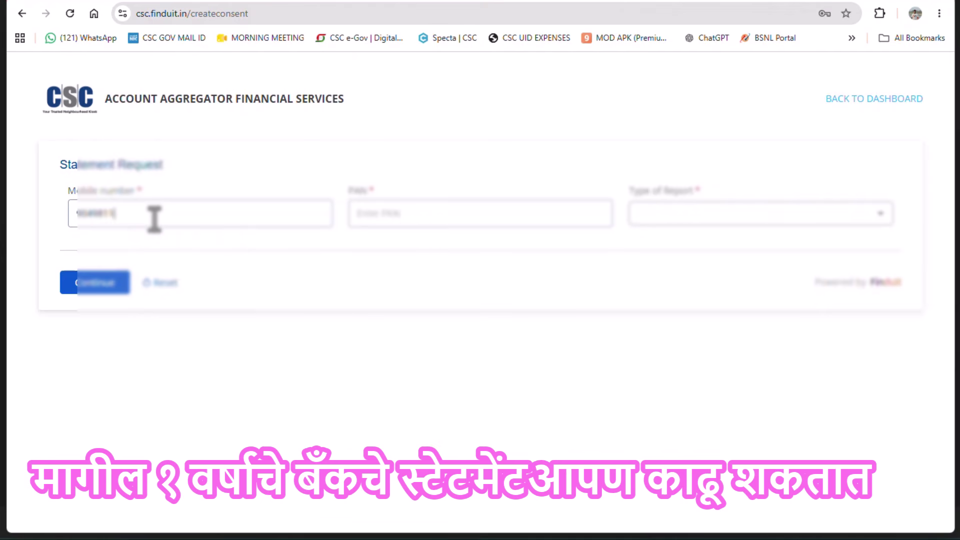
{"action": "left_click", "coordinate": [416, 213]}
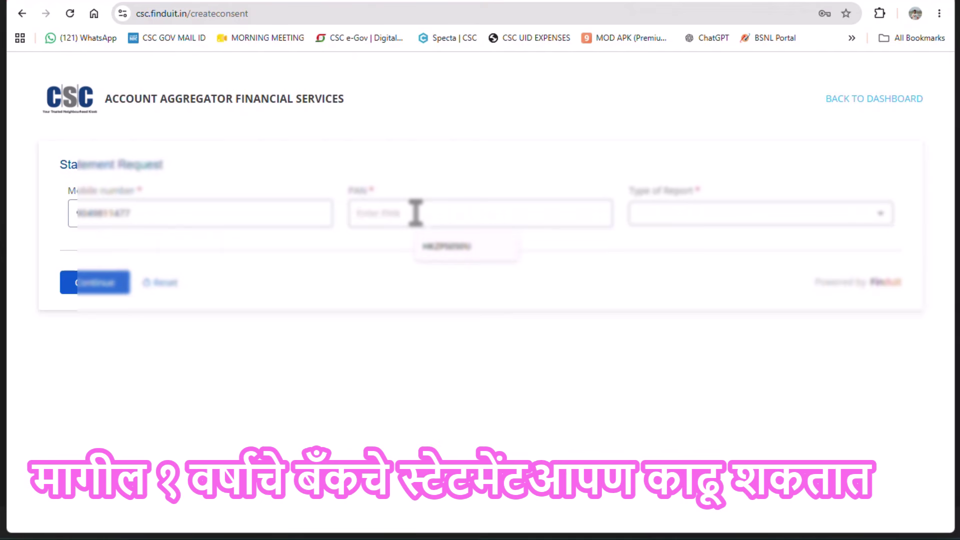
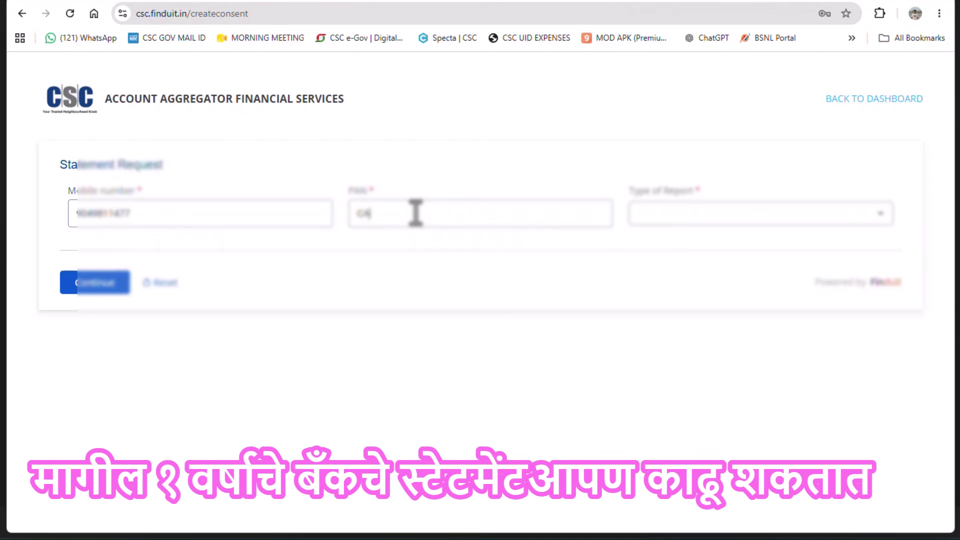
{"action": "left_click", "coordinate": [710, 213]}
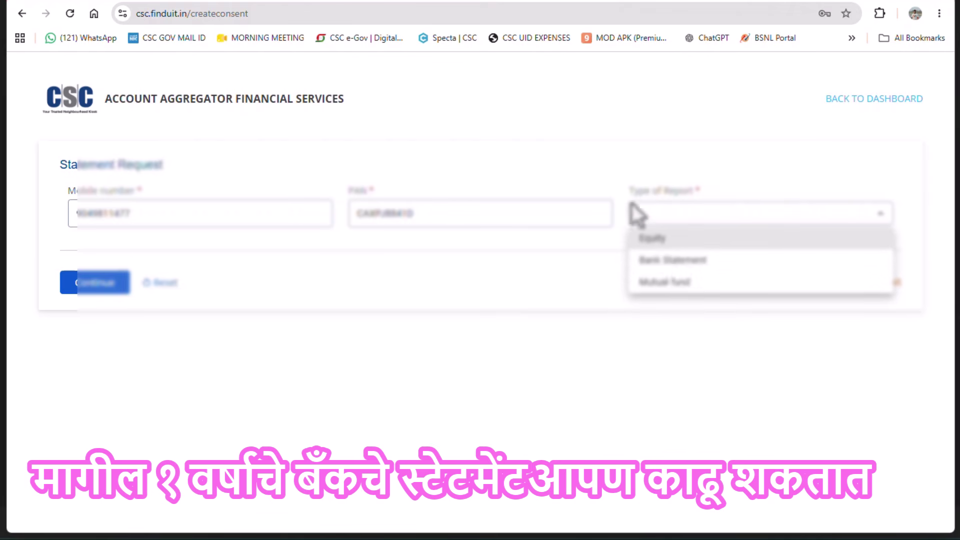
{"action": "left_click", "coordinate": [662, 264]}
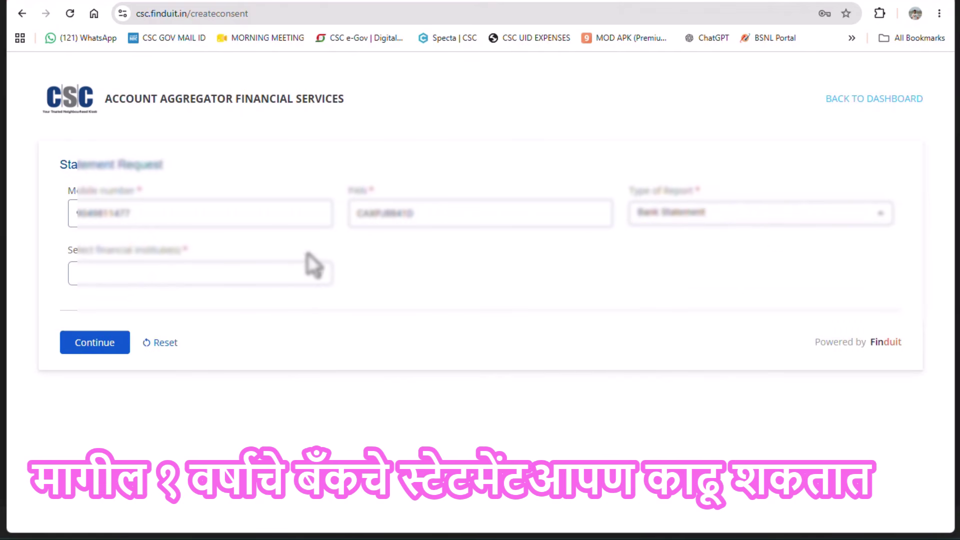
Pick STATE BANK OF INDIA from the financial institution list and select the entered mobile number
{"action": "left_click", "coordinate": [123, 275]}
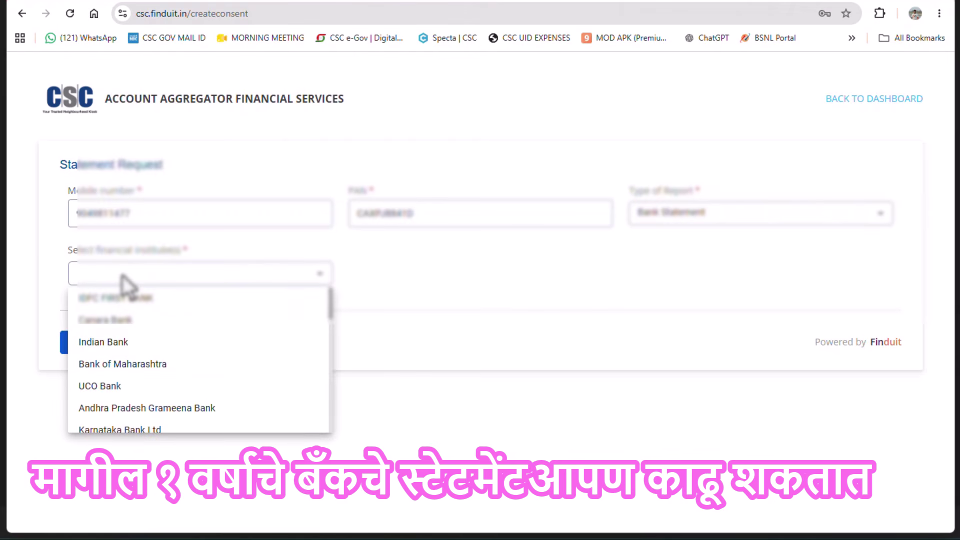
{"action": "scroll", "coordinate": [133, 325], "scroll_direction": "down", "scroll_amount": 5}
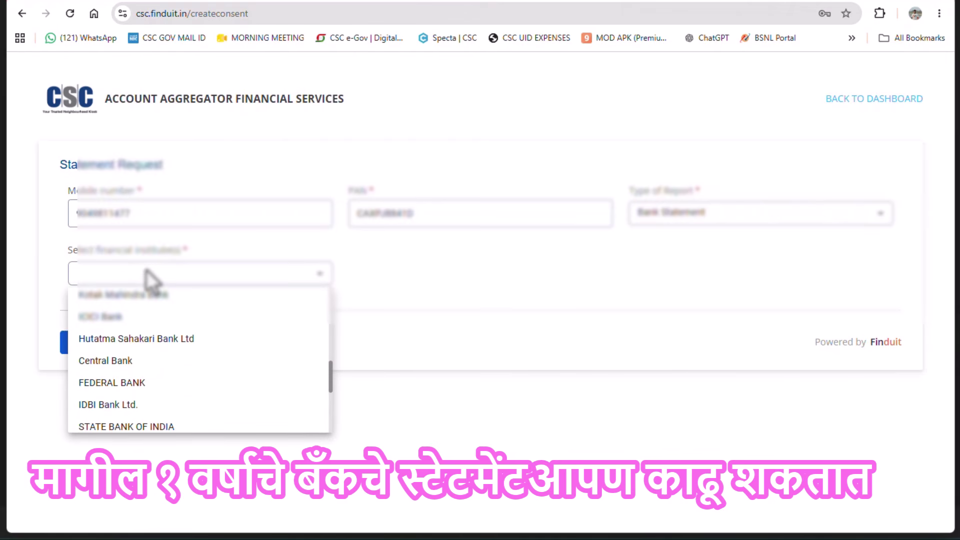
{"action": "key", "text": "Down"}
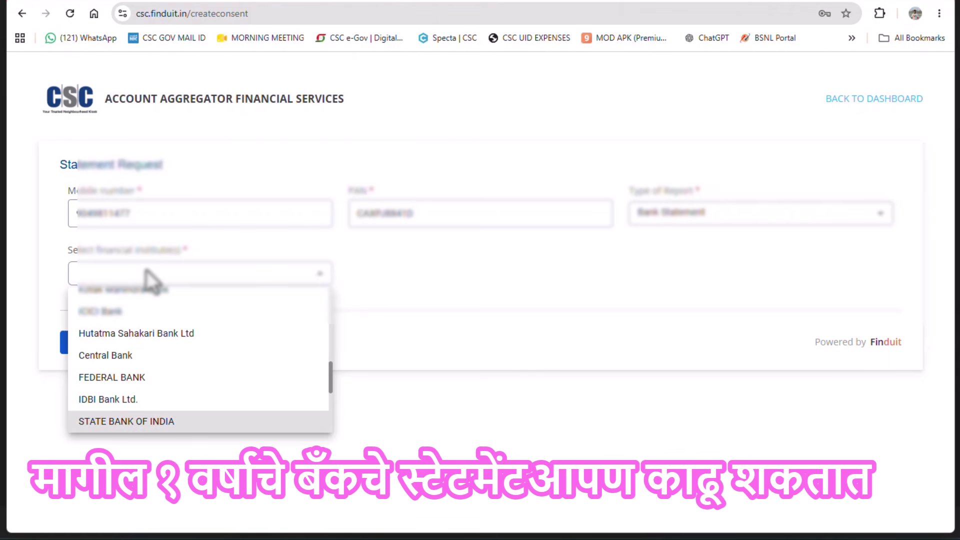
{"action": "left_click", "coordinate": [159, 423]}
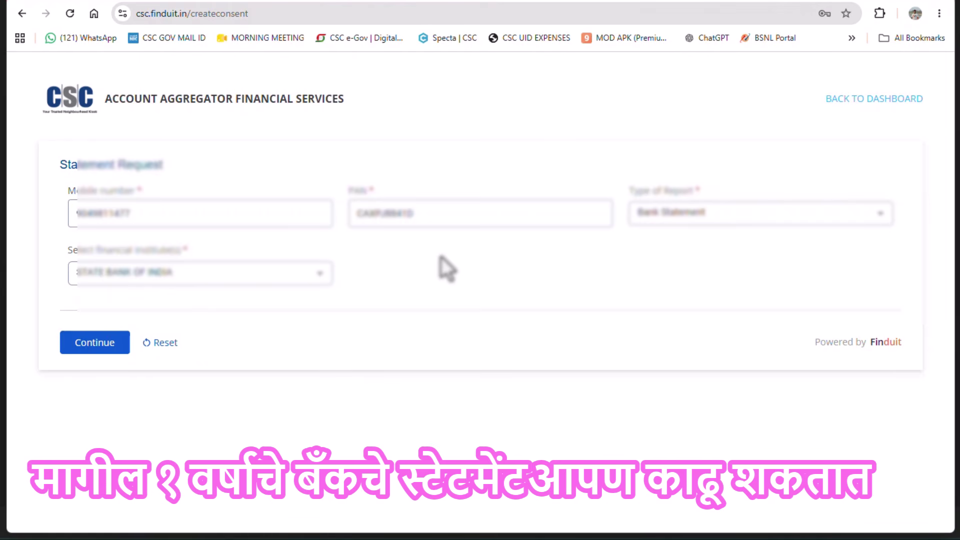
{"action": "left_click_drag", "start_coordinate": [139, 214], "coordinate": [64, 215]}
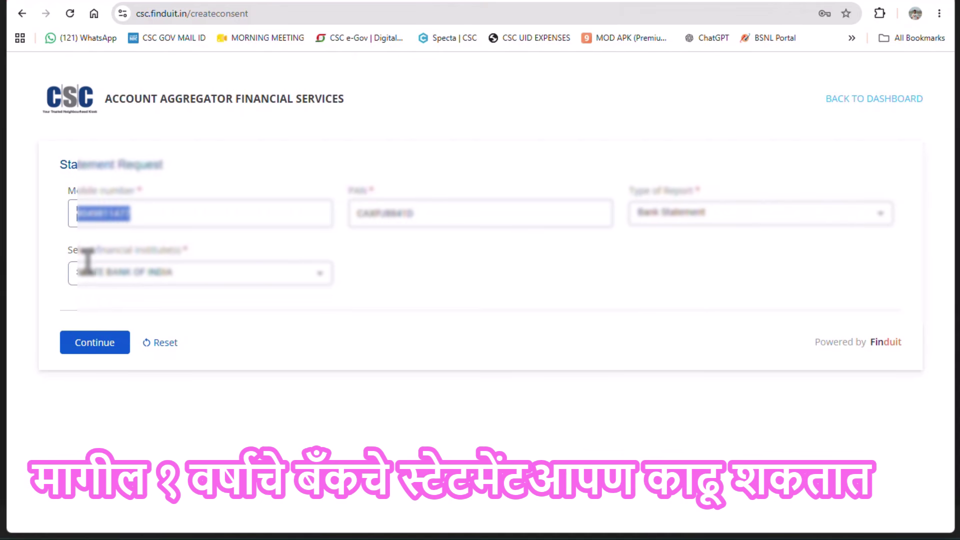
Submit the request and enter the received OTP in the CAMSfinserv verification popup
{"action": "left_click", "coordinate": [90, 344]}
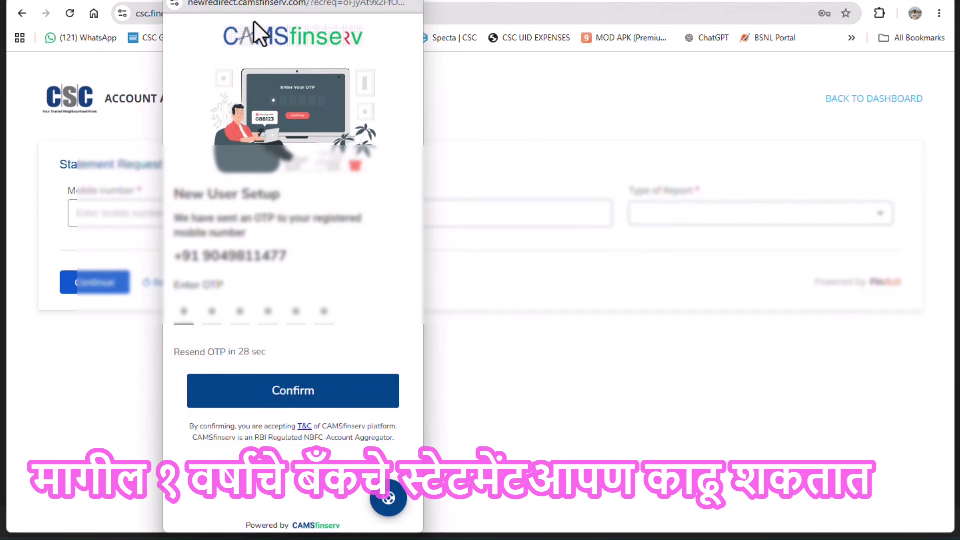
{"action": "left_click_drag", "start_coordinate": [221, 36], "coordinate": [340, 35]}
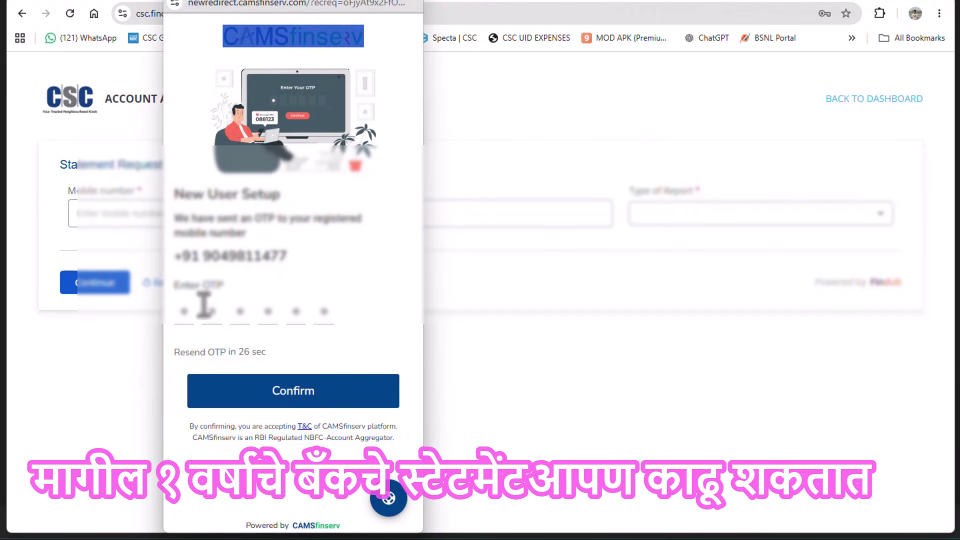
{"action": "left_click", "coordinate": [181, 312]}
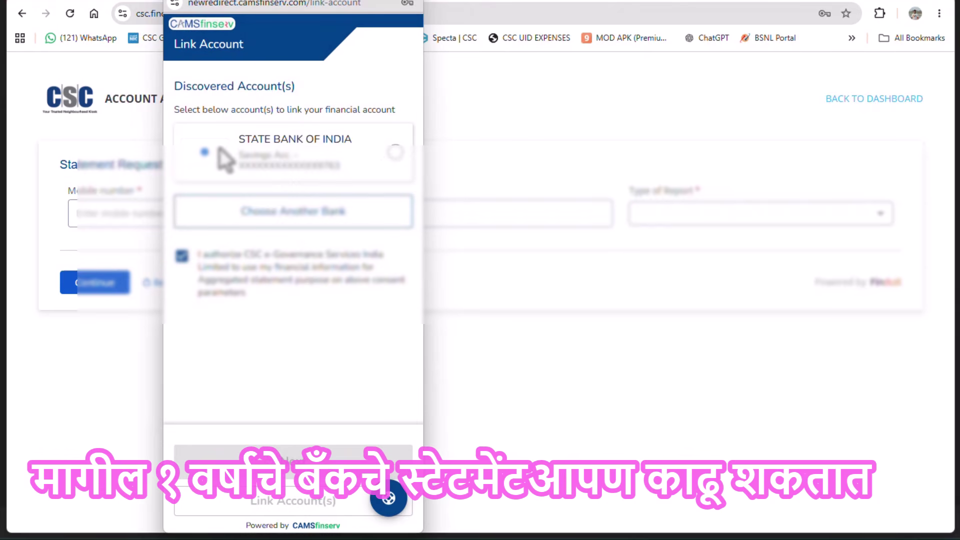
Link the State Bank of India account and review the consent summary for 8/19/2025–8/20/2026
{"action": "left_click", "coordinate": [395, 152]}
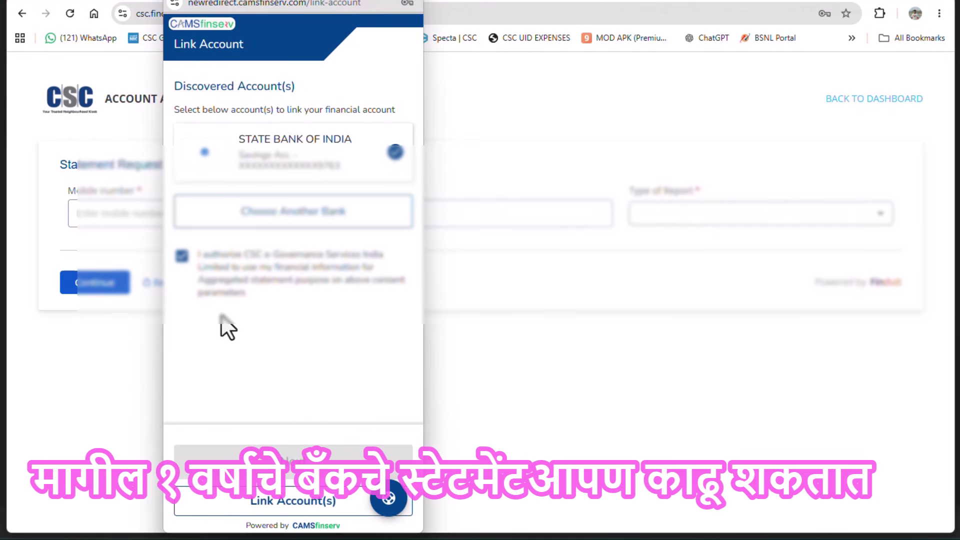
{"action": "left_click", "coordinate": [270, 510]}
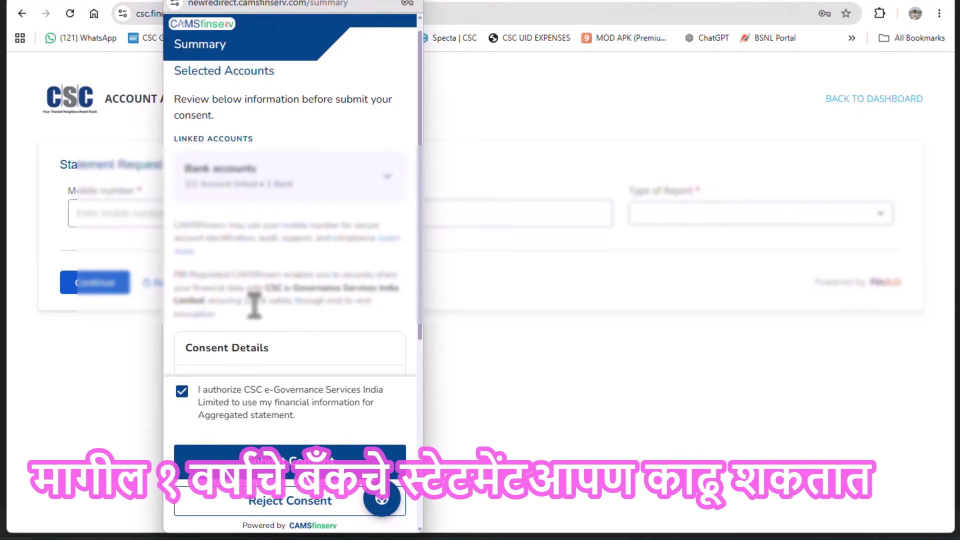
{"action": "scroll", "coordinate": [254, 305], "scroll_direction": "down", "scroll_amount": 3}
{"action": "scroll", "coordinate": [255, 305], "scroll_direction": "down", "scroll_amount": 1}
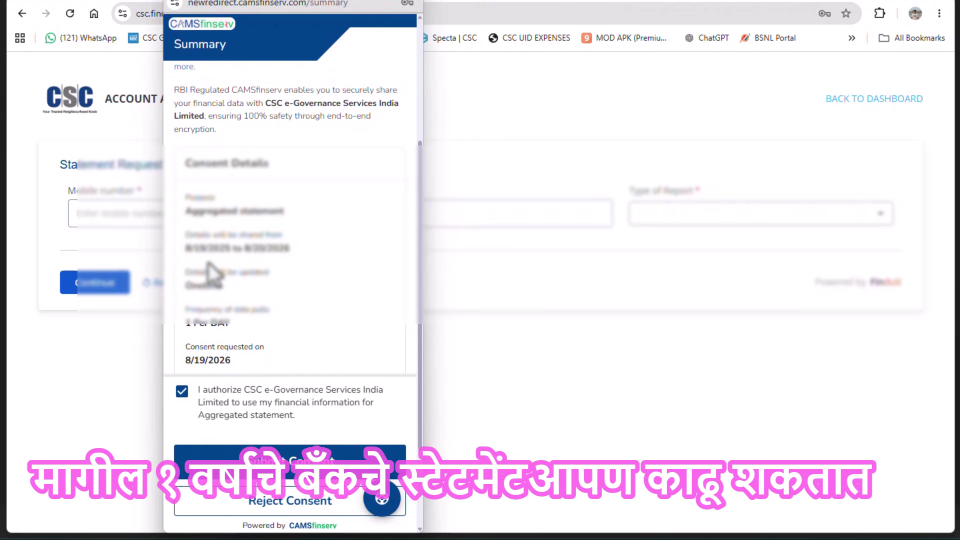
{"action": "scroll", "coordinate": [285, 257], "scroll_direction": "down", "scroll_amount": 3}
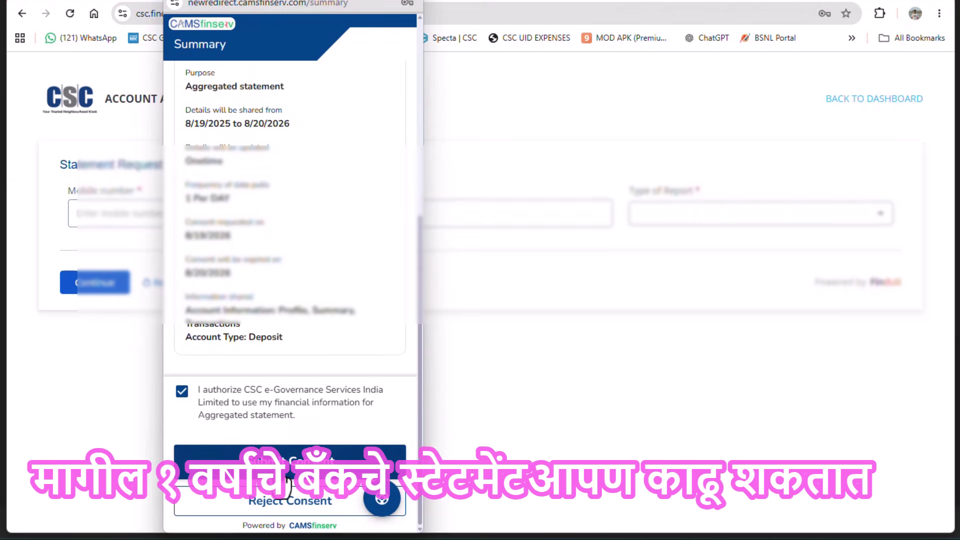
{"action": "scroll", "coordinate": [333, 338], "scroll_direction": "up", "scroll_amount": 5}
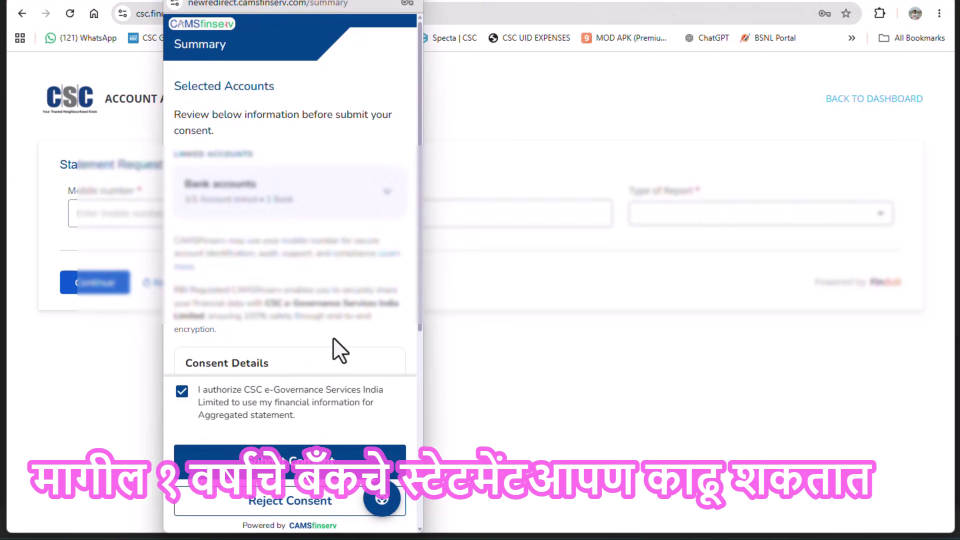
{"action": "scroll", "coordinate": [333, 337], "scroll_direction": "down", "scroll_amount": 4}
{"action": "scroll", "coordinate": [333, 338], "scroll_direction": "down", "scroll_amount": 2}
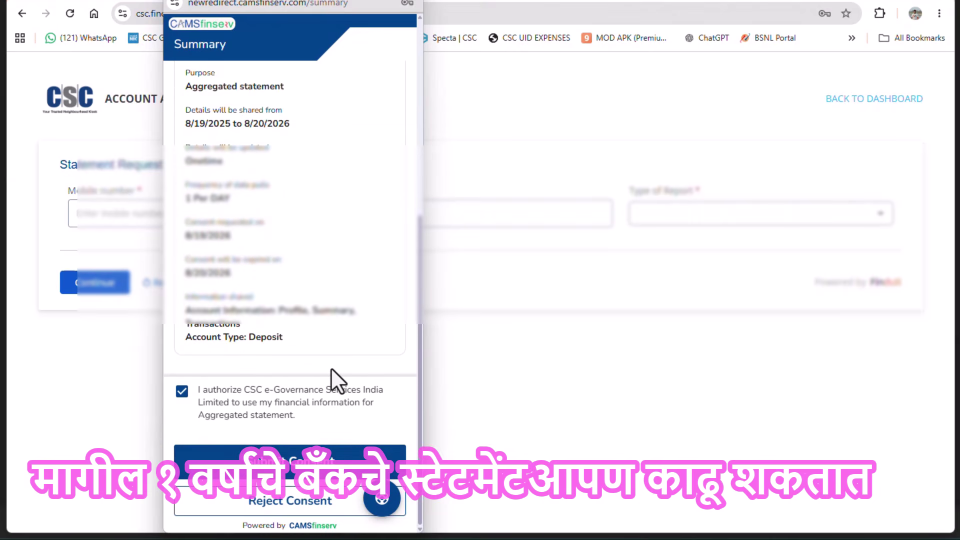
Submit the consent so the dashboard shows 1 statement requested with data Not available
{"action": "left_click", "coordinate": [289, 457]}
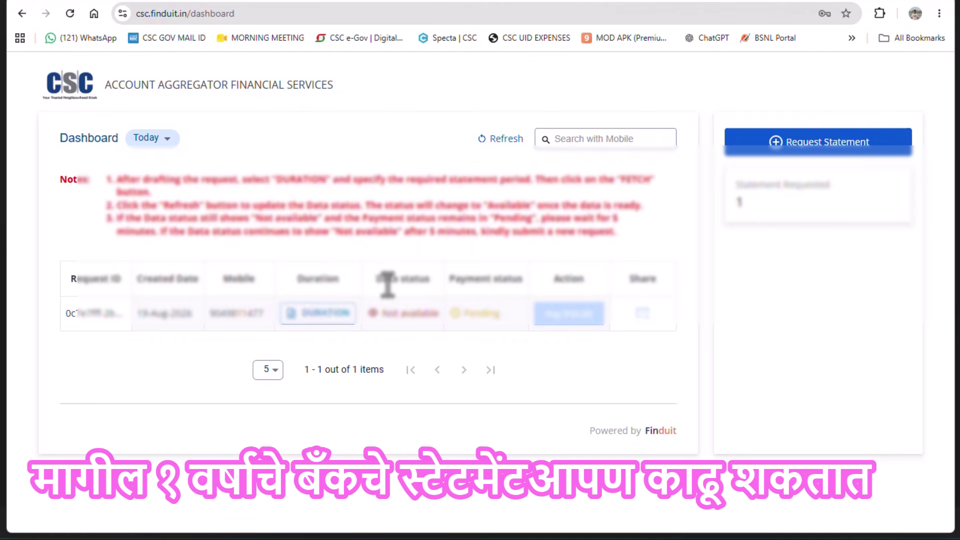
{"action": "left_click_drag", "start_coordinate": [374, 279], "coordinate": [427, 280]}
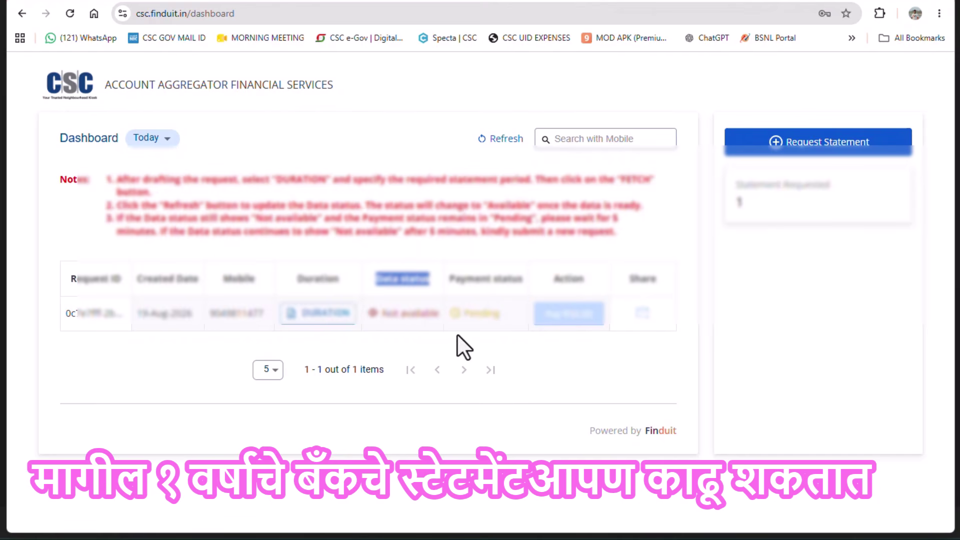
Set the statement start date to 01/01/2026 in the Duration calendar
{"action": "left_click", "coordinate": [306, 314]}
{"action": "left_click", "coordinate": [573, 253]}
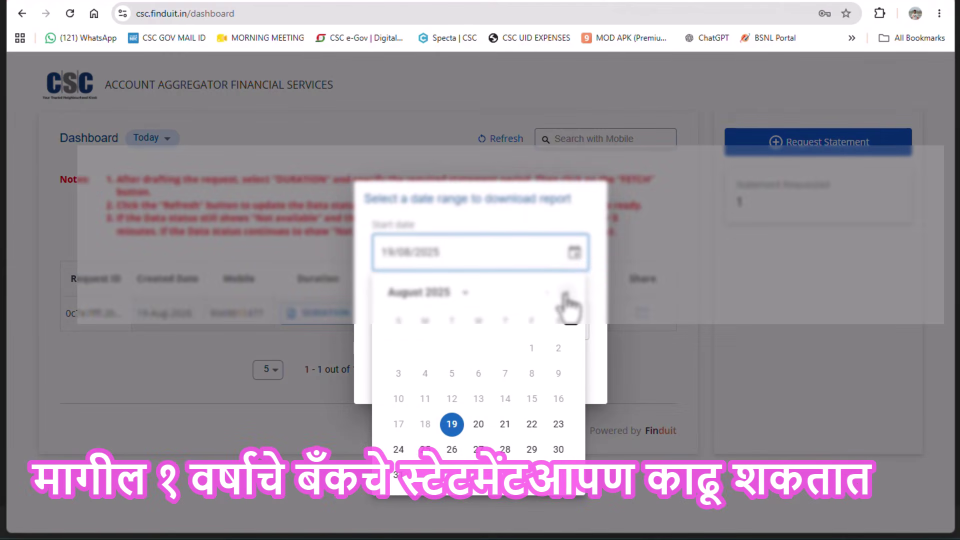
{"action": "left_click", "coordinate": [565, 296]}
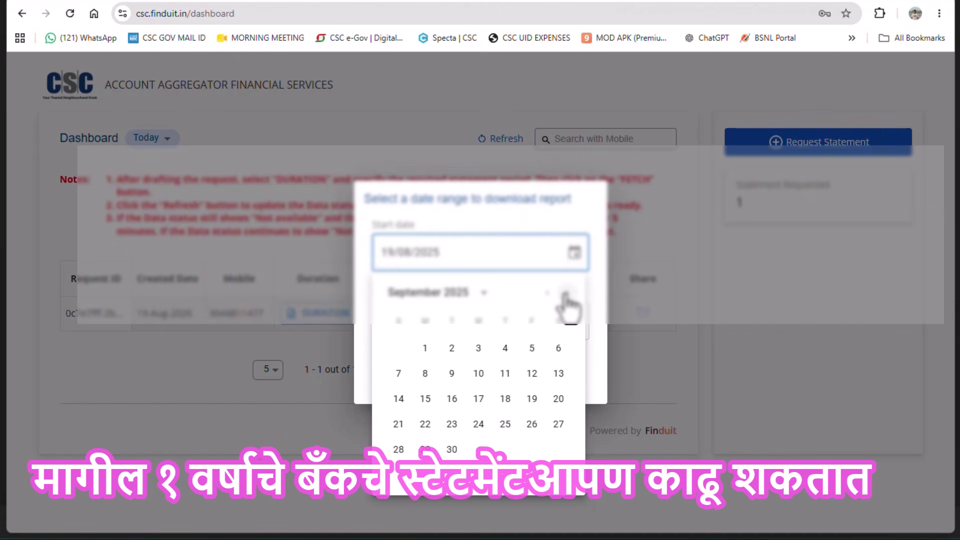
{"action": "left_click", "coordinate": [566, 296]}
{"action": "left_click", "coordinate": [565, 296]}
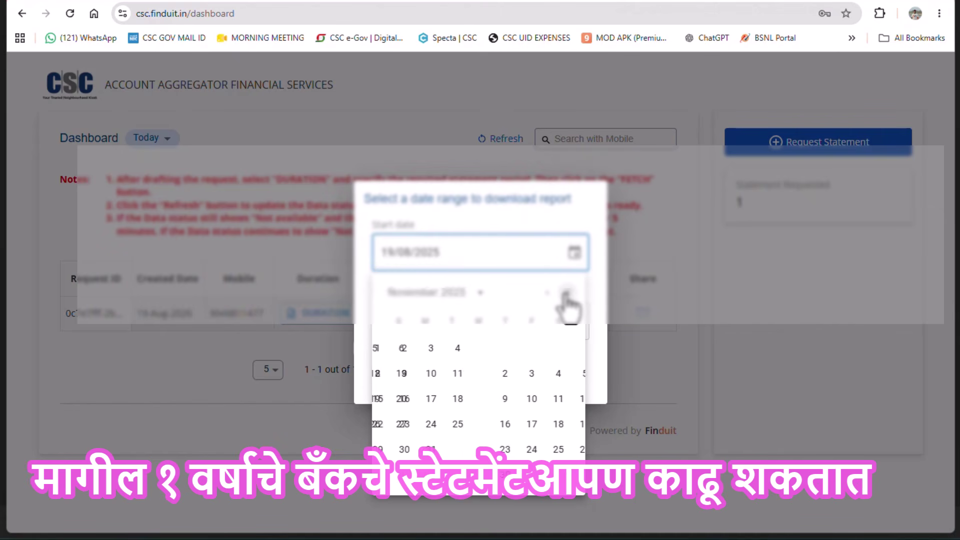
{"action": "left_click", "coordinate": [566, 296]}
{"action": "left_click", "coordinate": [565, 296]}
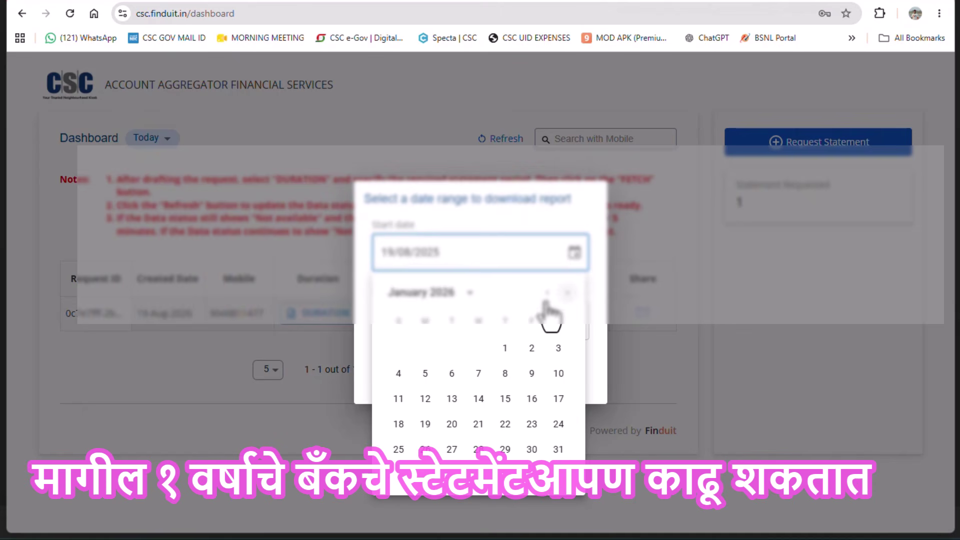
{"action": "left_click", "coordinate": [505, 348]}
Fetch the report for 01/01/2026 to 19/08/2026, dismissing the future-date error
{"action": "left_click", "coordinate": [472, 367]}
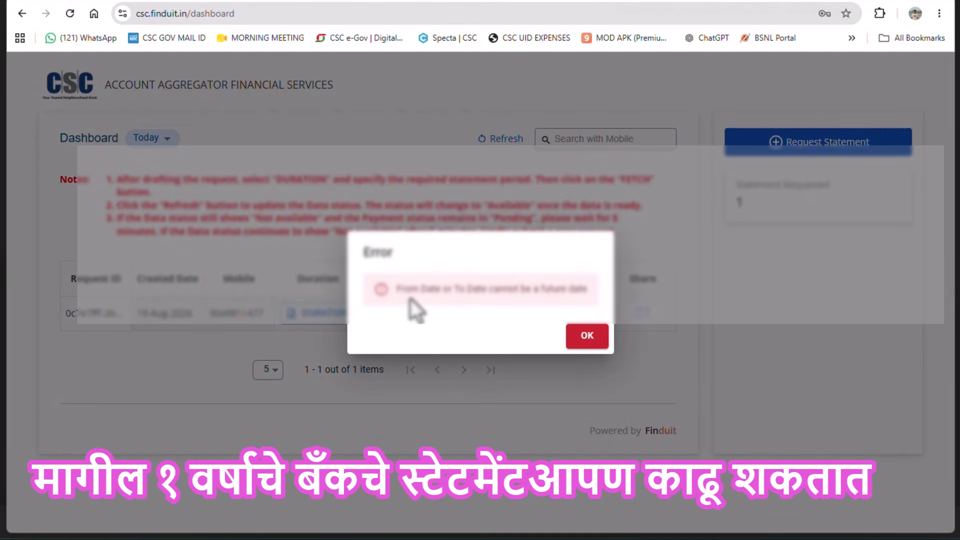
{"action": "left_click", "coordinate": [580, 336]}
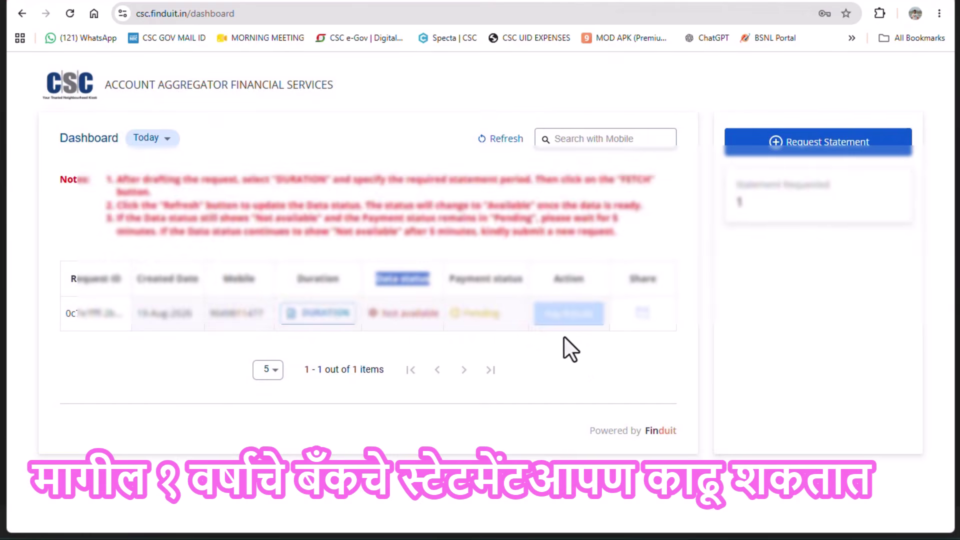
{"action": "left_click", "coordinate": [328, 313]}
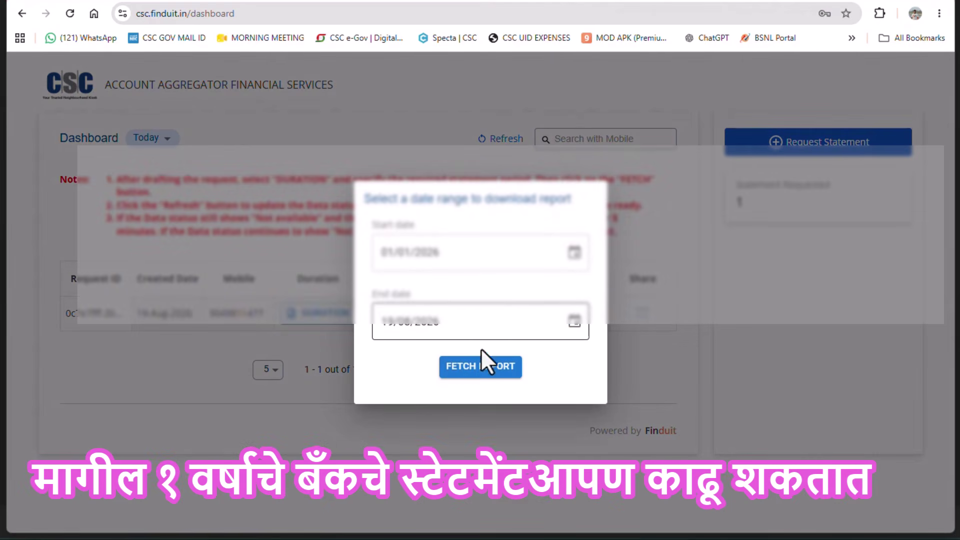
{"action": "left_click", "coordinate": [468, 368]}
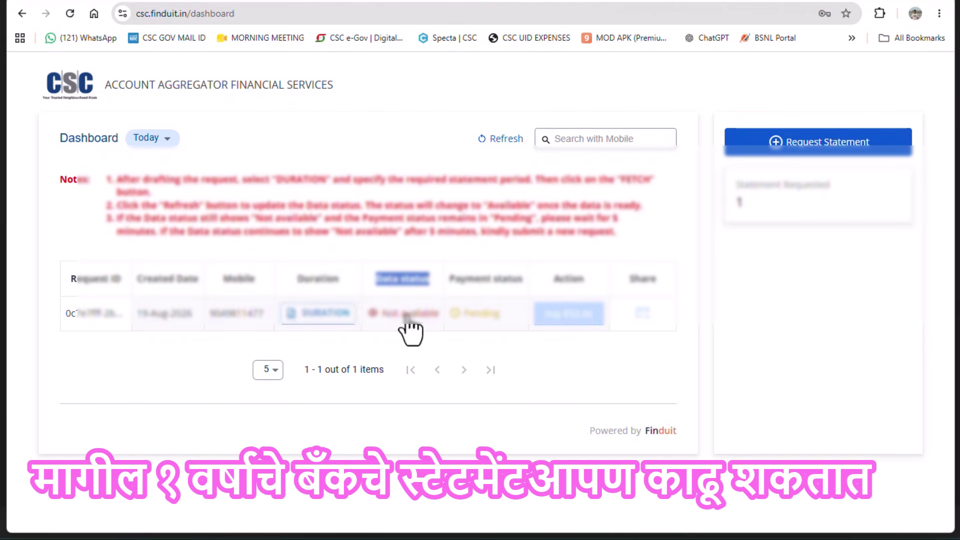
Refresh the request list until the data status shows Available
{"action": "left_click", "coordinate": [490, 144]}
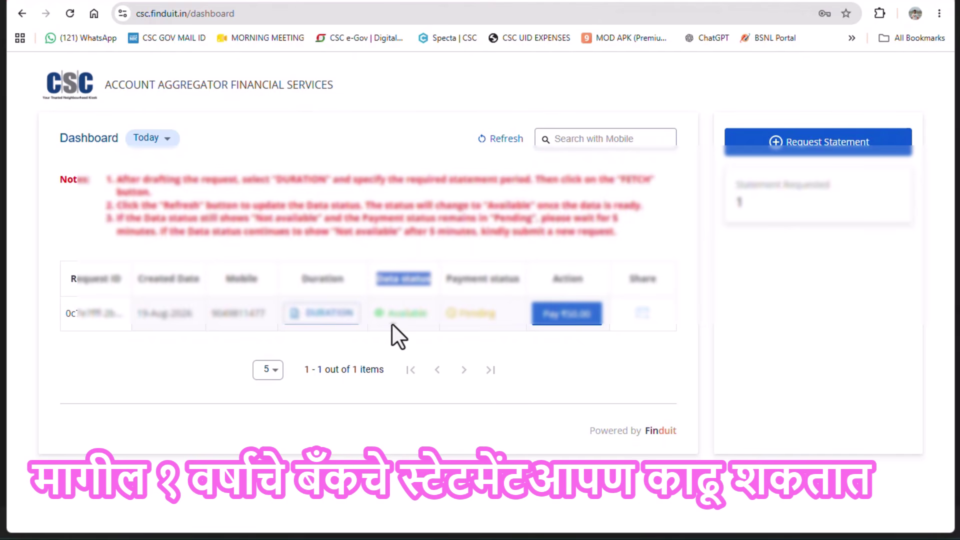
Start the payment and validate the CSC wallet password, declining the browser's save prompt
{"action": "left_click", "coordinate": [561, 320]}
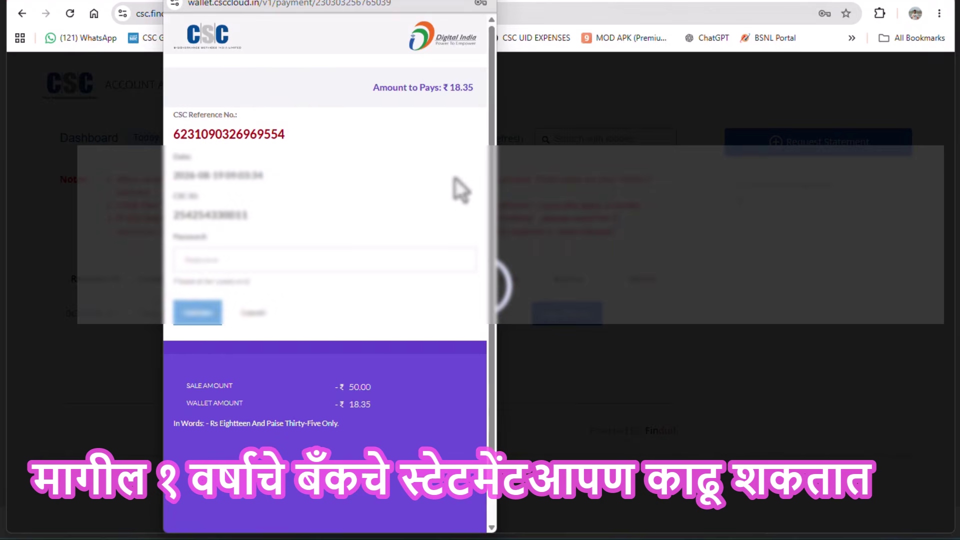
{"action": "left_click", "coordinate": [216, 261]}
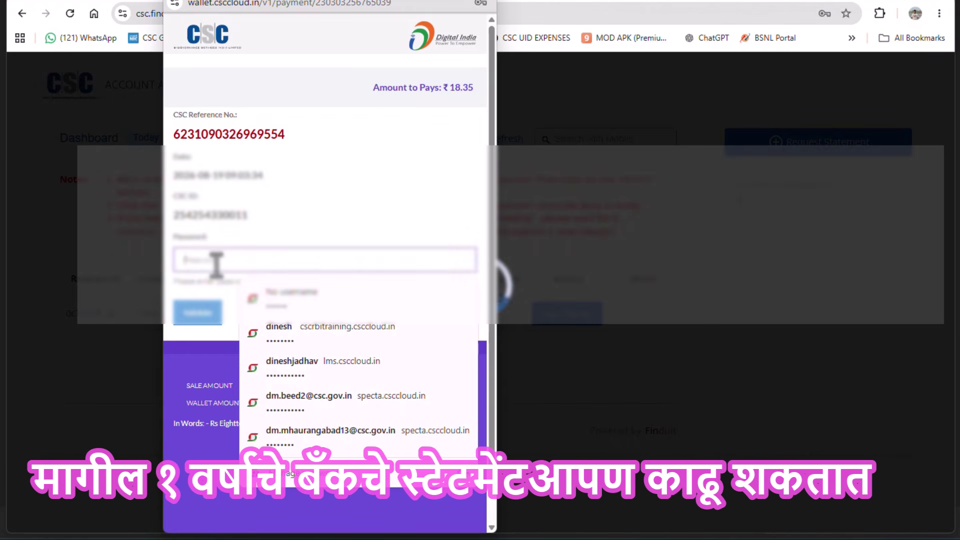
{"action": "type", "text": "••••••"}
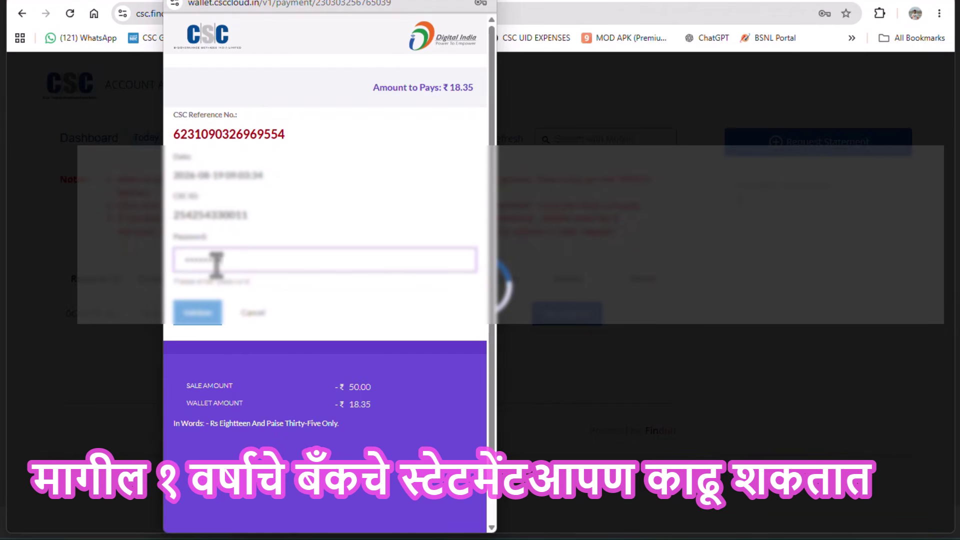
{"action": "type", "text": "••••••"}
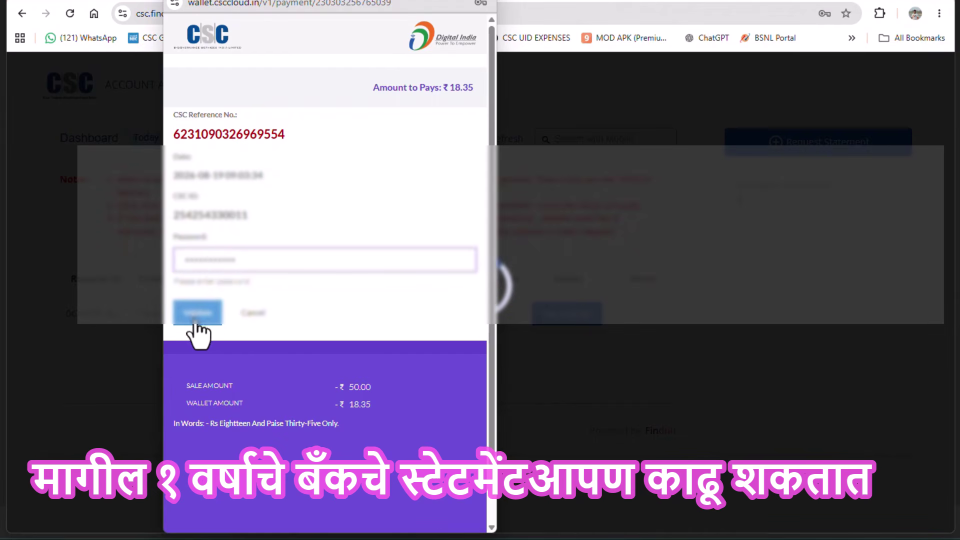
{"action": "left_click", "coordinate": [196, 320]}
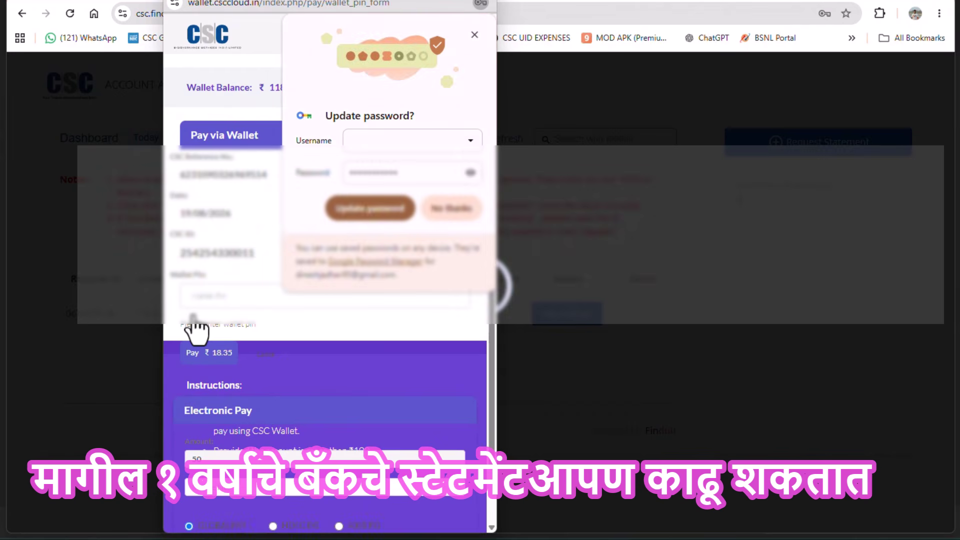
{"action": "left_click", "coordinate": [453, 210]}
Enter the wallet PIN, pay ₹18.35, and return to the Finduit dashboard
{"action": "left_click", "coordinate": [236, 294]}
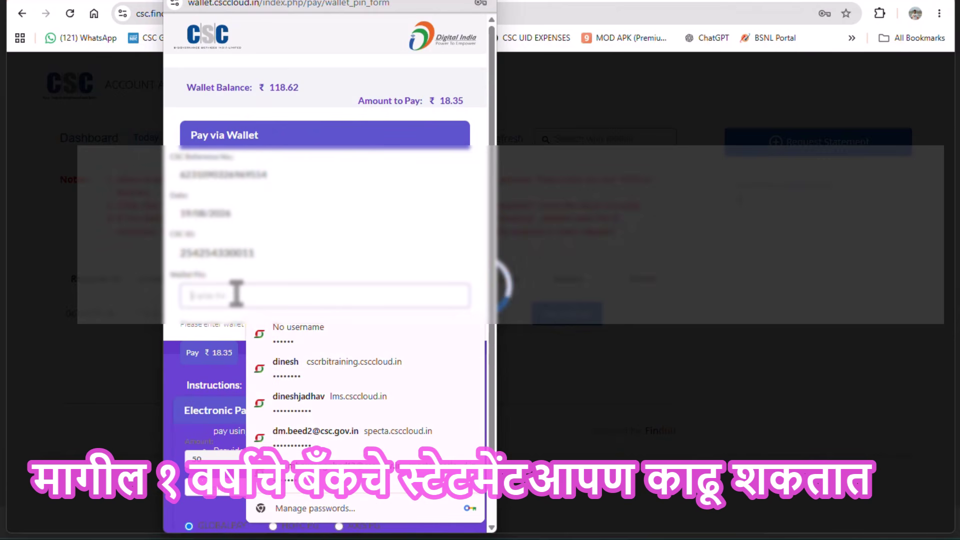
{"action": "type", "text": "•••••"}
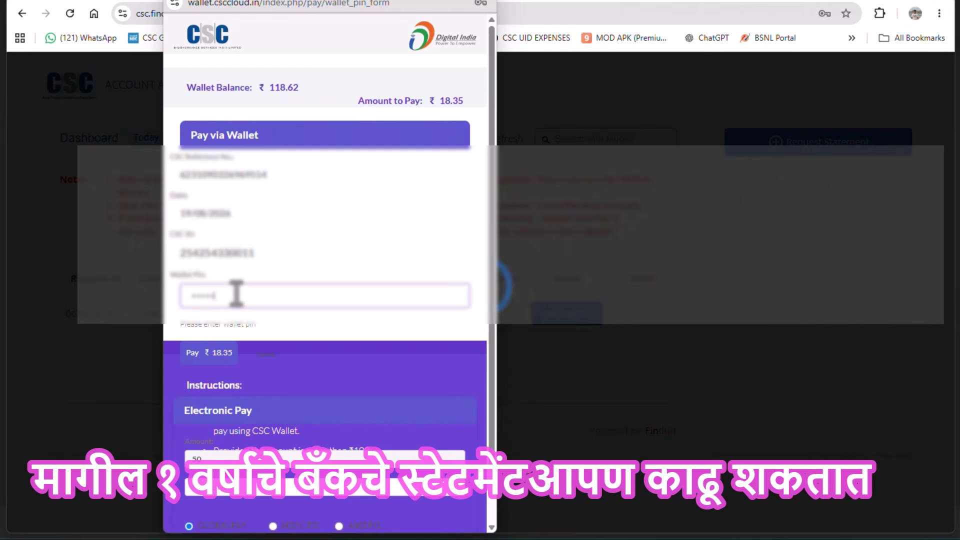
{"action": "left_click", "coordinate": [211, 355]}
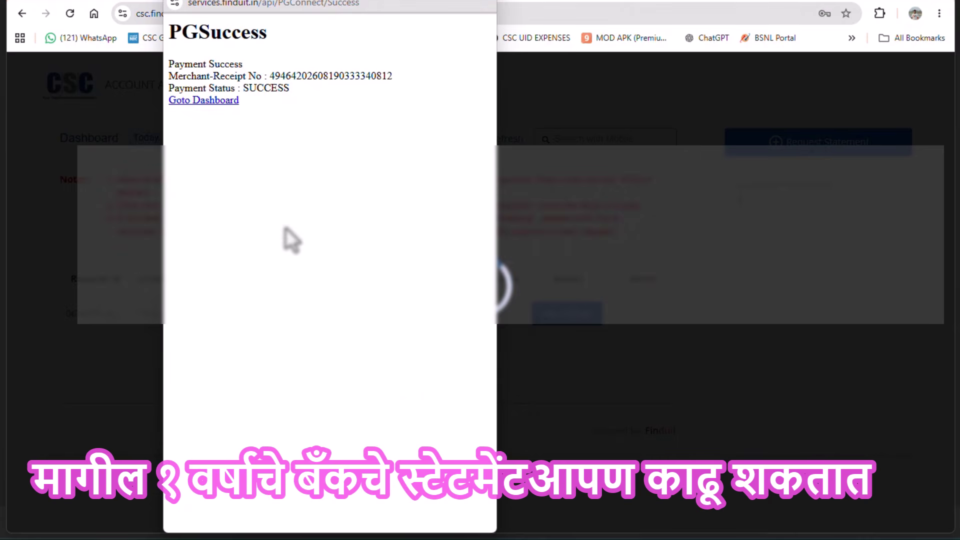
{"action": "left_click", "coordinate": [489, 2]}
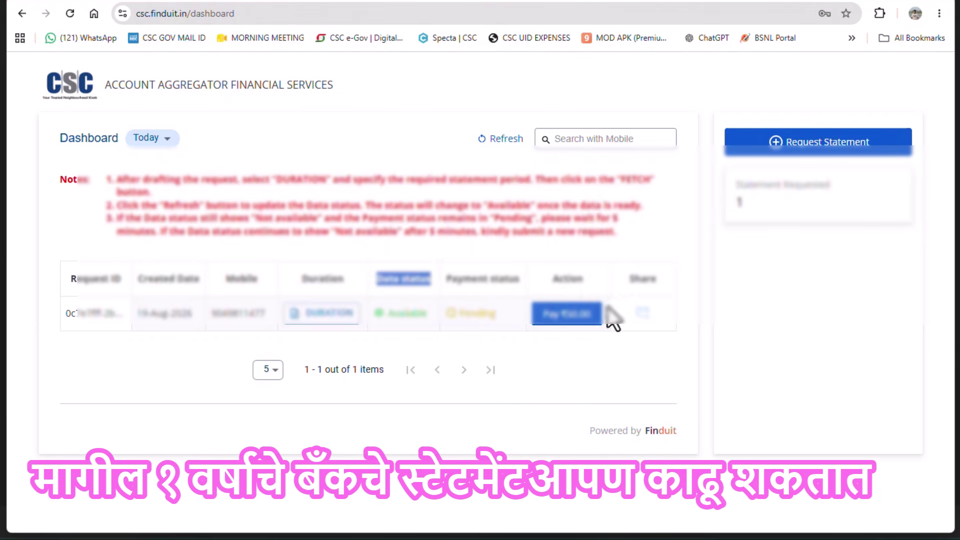
Refresh to confirm payment Success, check the Rs. 50.00 receipt, then share the statement to the customer's mobile
{"action": "left_click", "coordinate": [487, 142]}
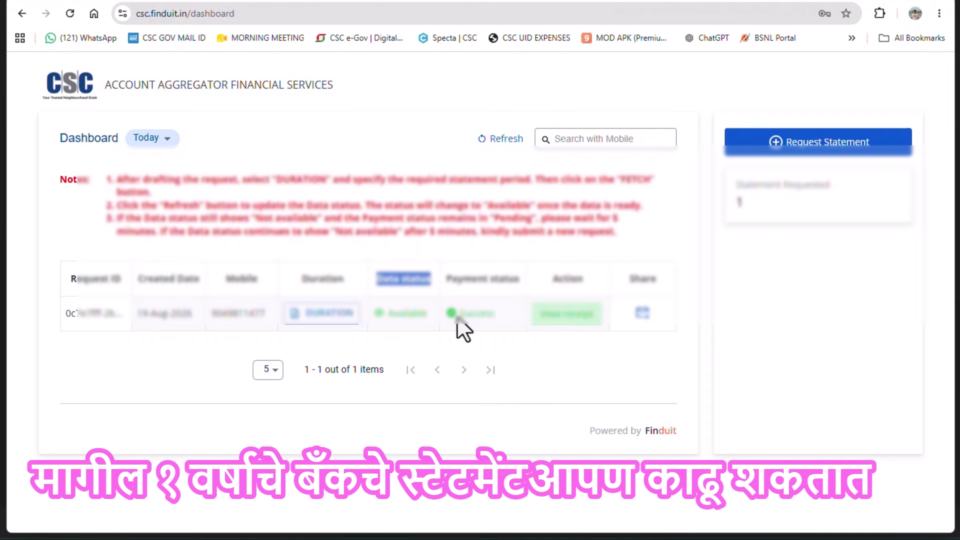
{"action": "left_click", "coordinate": [567, 314]}
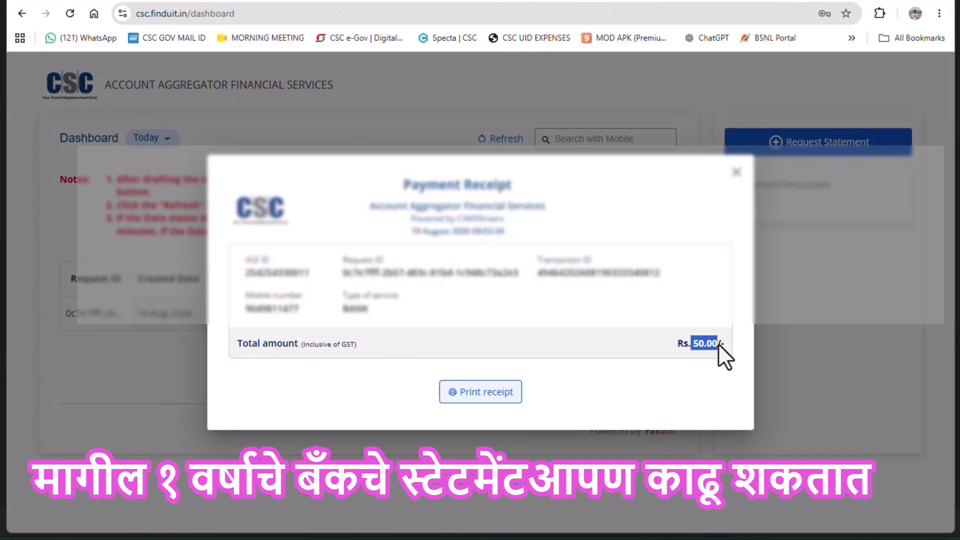
{"action": "left_click", "coordinate": [735, 173]}
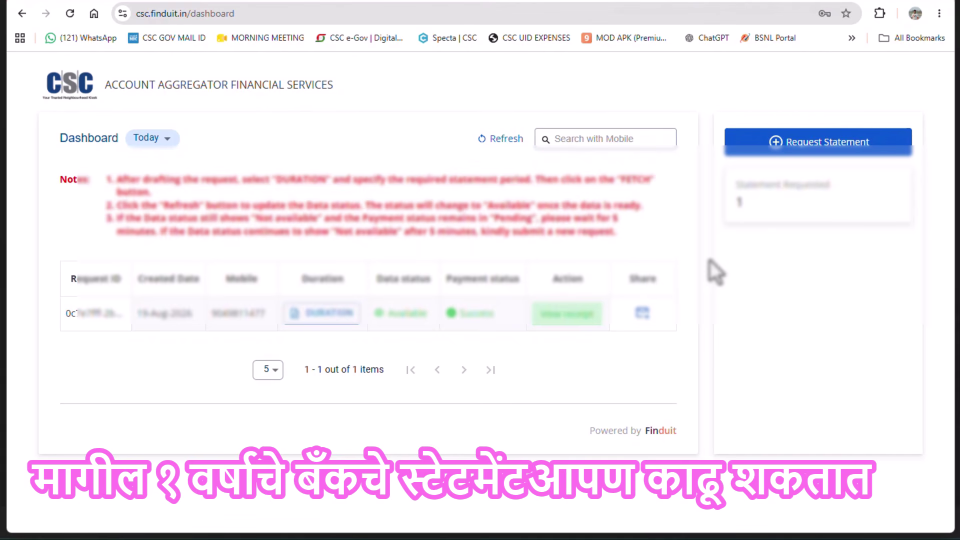
{"action": "left_click", "coordinate": [641, 320]}
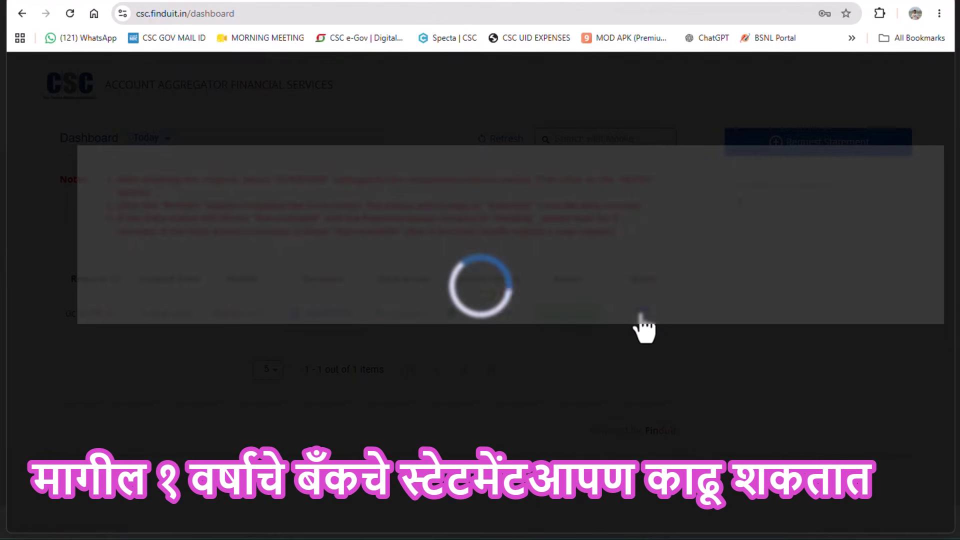